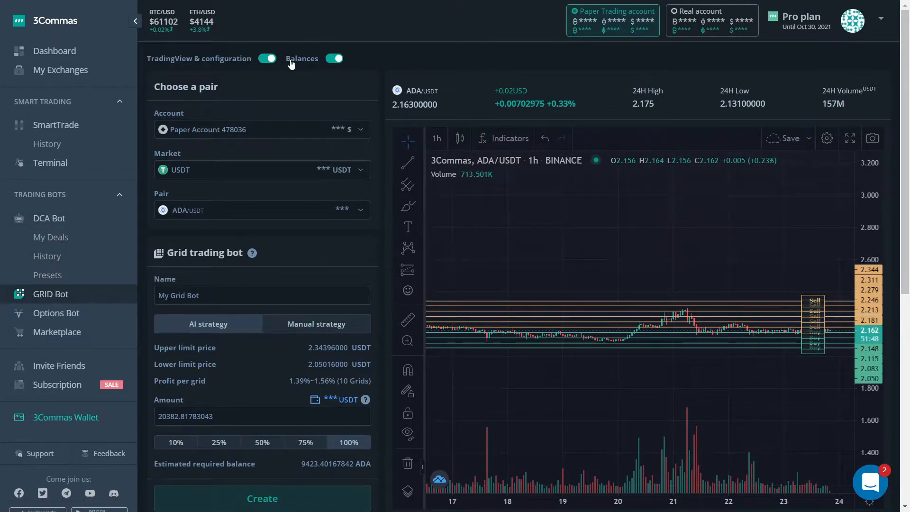
Look over the GRID Bot page, hiding the Balances and TradingView & configuration sections and showing them again.
scroll(381, 97, "down", 8)
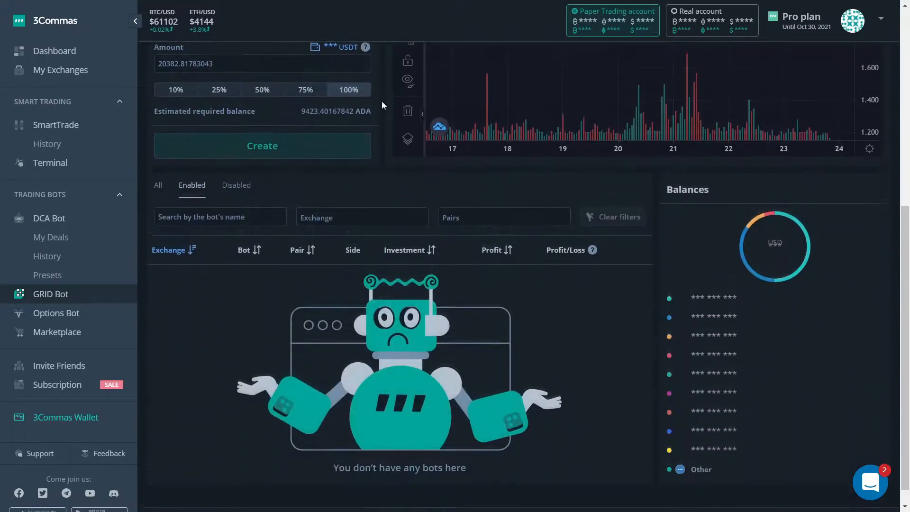
scroll(446, 304, "up", 8)
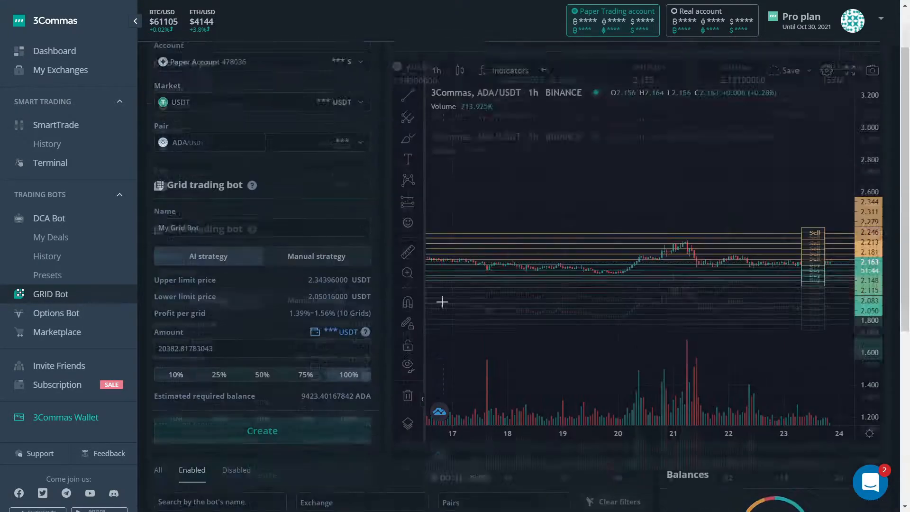
left_click(335, 59)
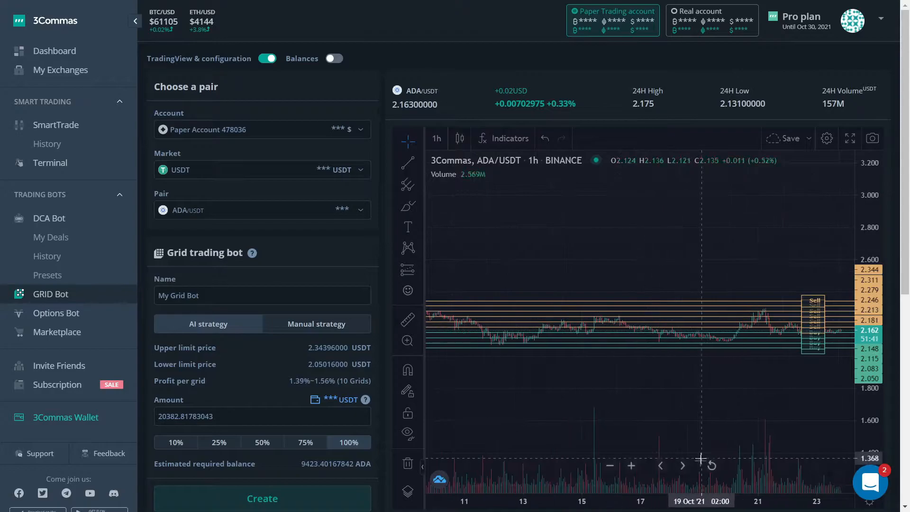
left_click(270, 58)
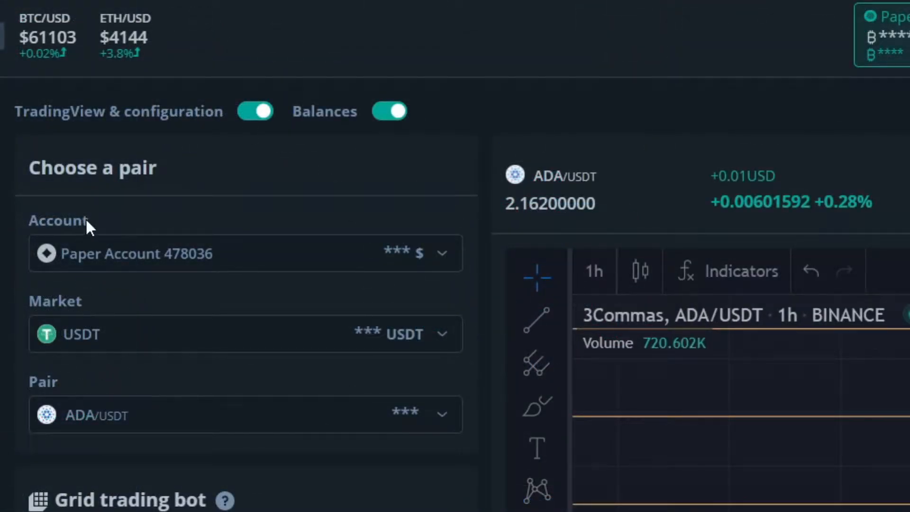
Check the trading account selection and examine the ADA/USDT price history against the suggested grid lines over a longer period.
left_click(92, 246)
left_click(106, 257)
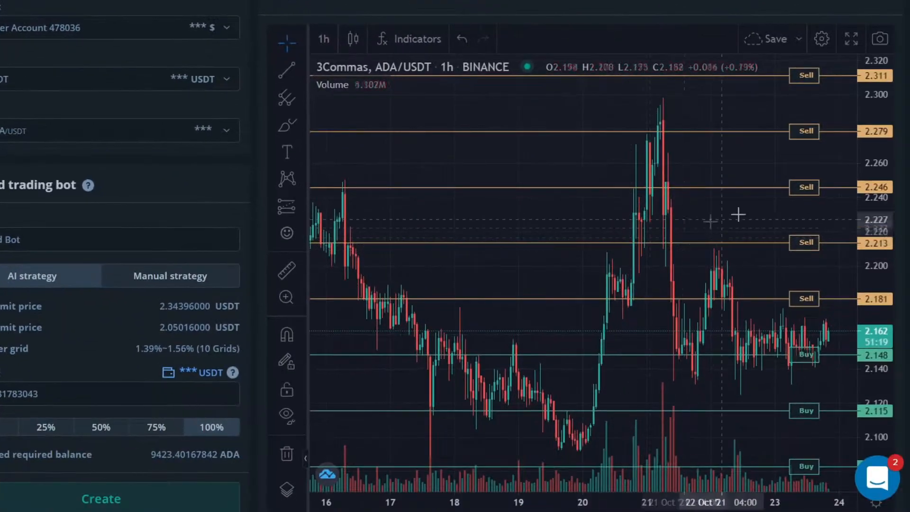
left_click_drag(860, 116, 853, 456)
scroll(476, 268, "down", 8)
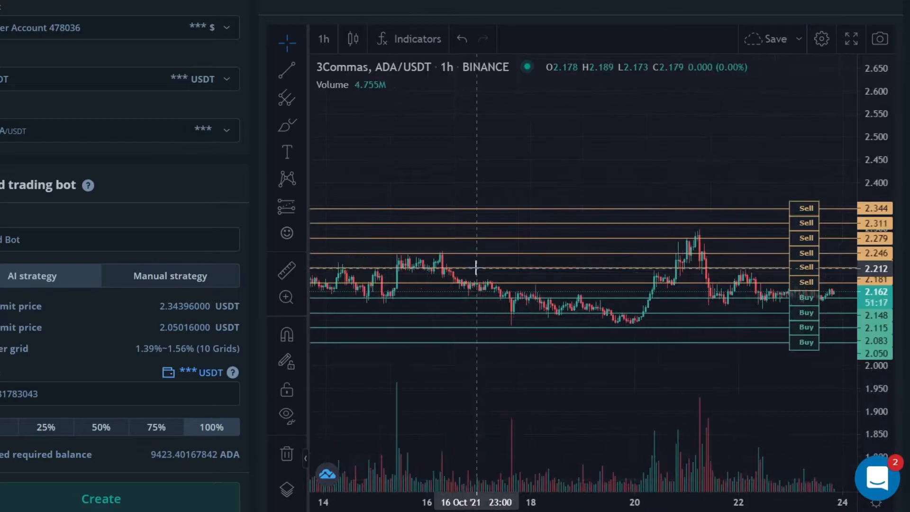
scroll(475, 268, "down", 5)
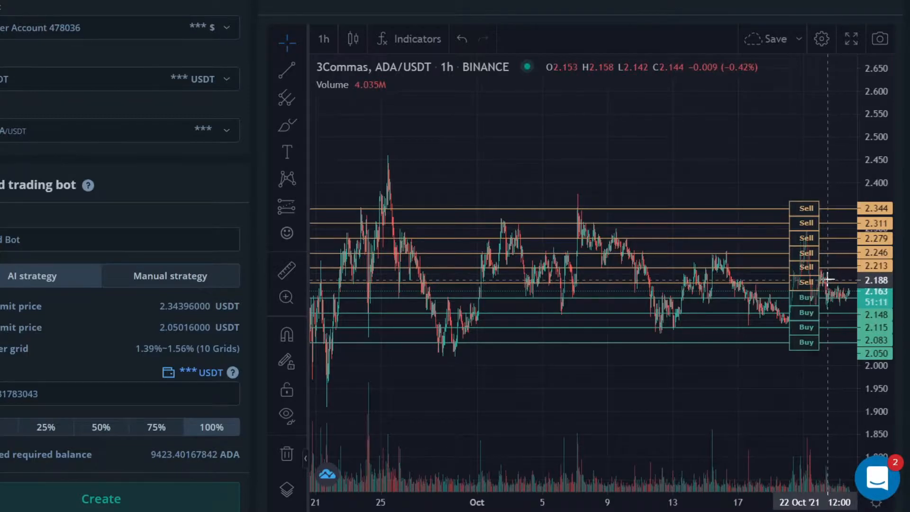
scroll(725, 279, "down", 4)
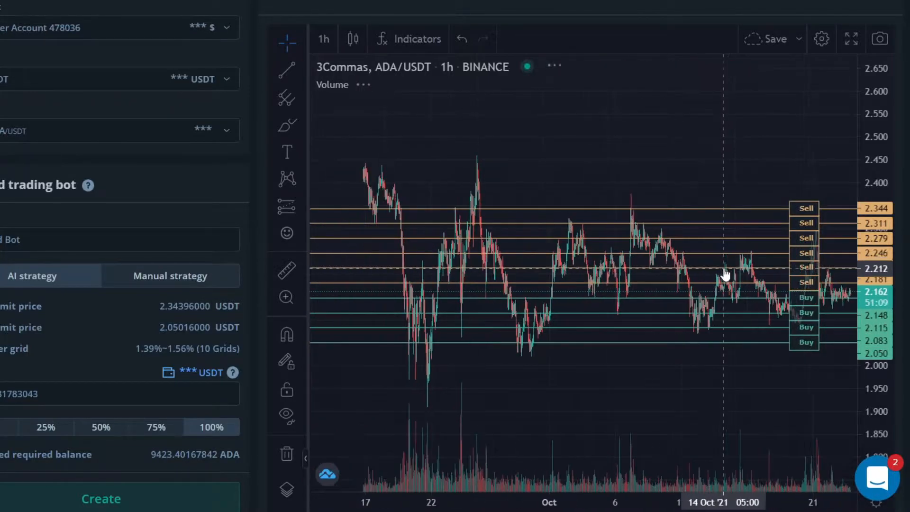
scroll(640, 308, "down", 3)
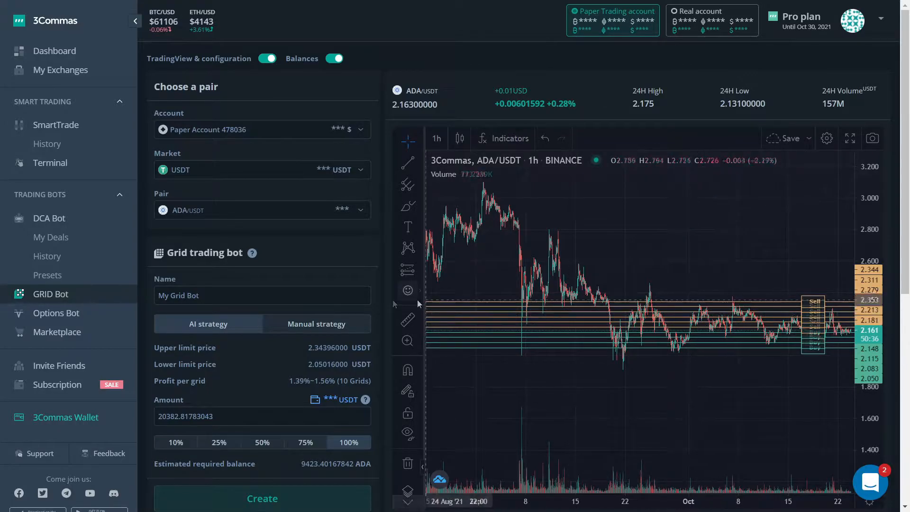
Switch the grid bot to the manual strategy and set the upper limit price to 3.1 USDT.
left_click(337, 325)
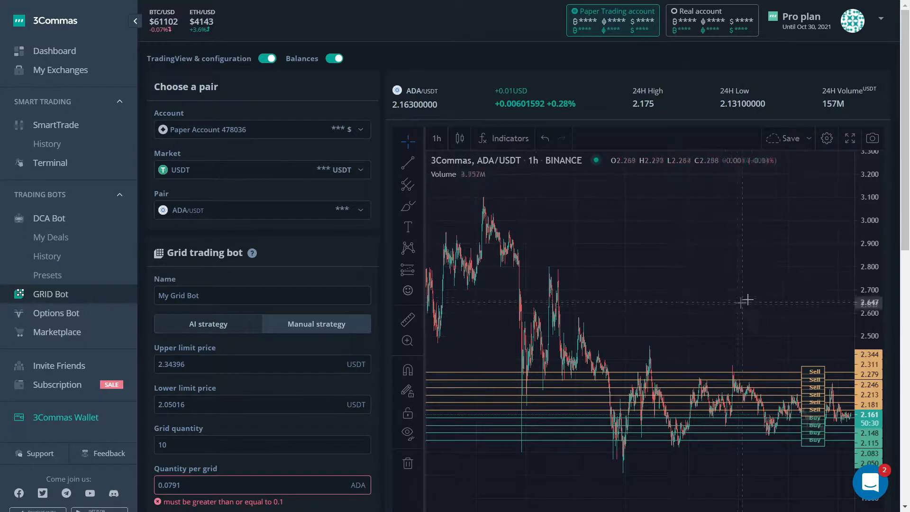
scroll(267, 255, "down", 1)
left_click(265, 305)
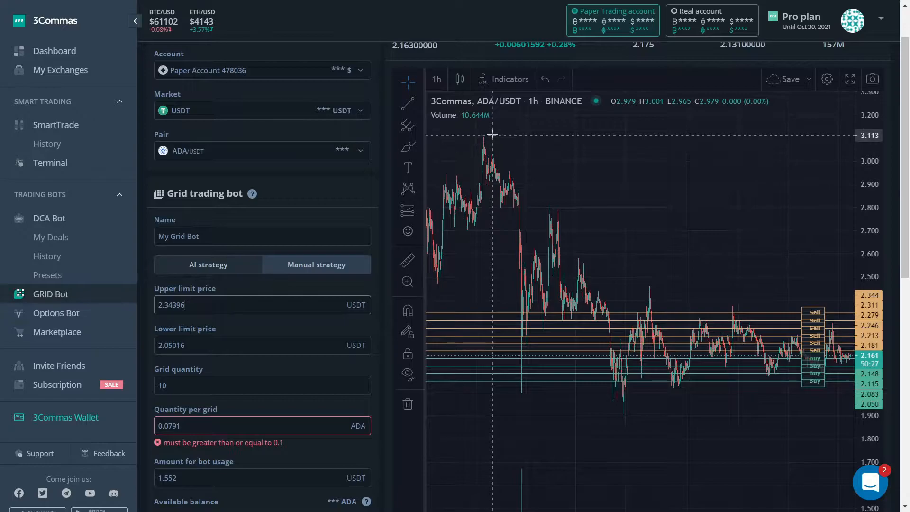
key("ctrl+a")
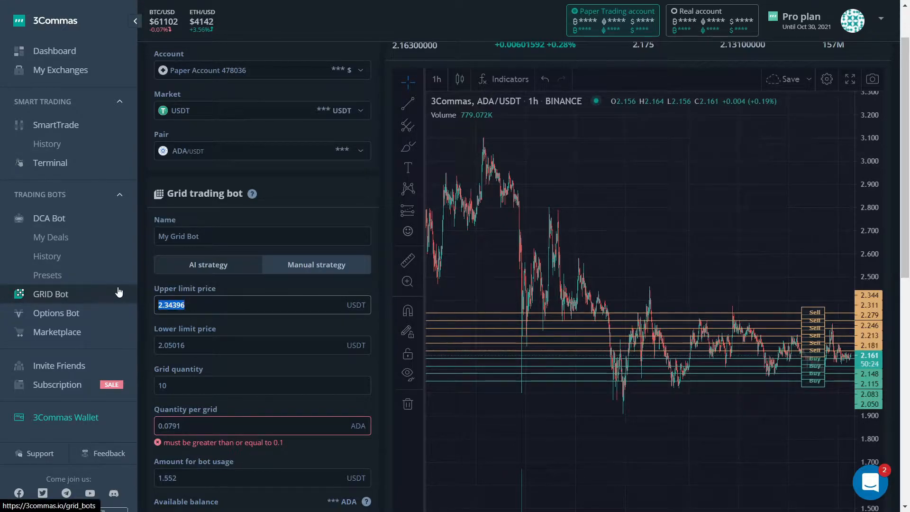
type("3.1")
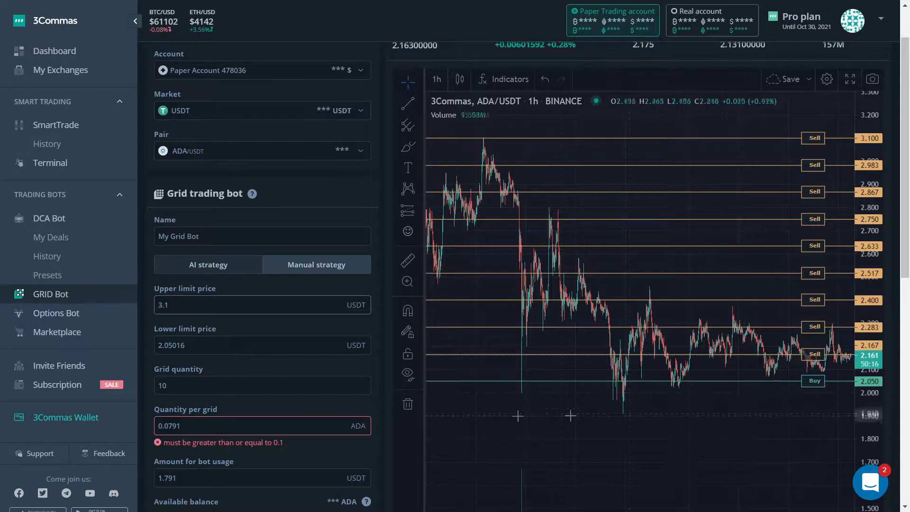
Set the lower limit price to 2 USDT and the grid quantity to 20.
key("Tab")
type("2")
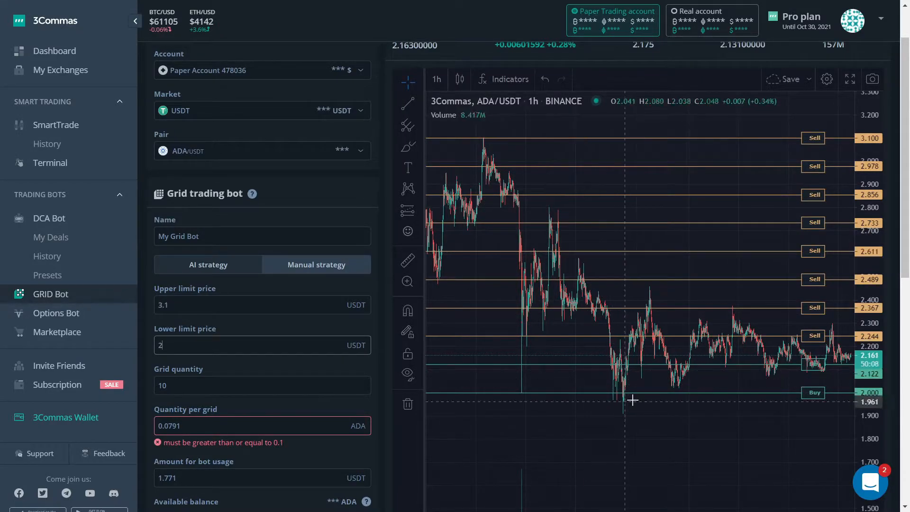
key("Tab")
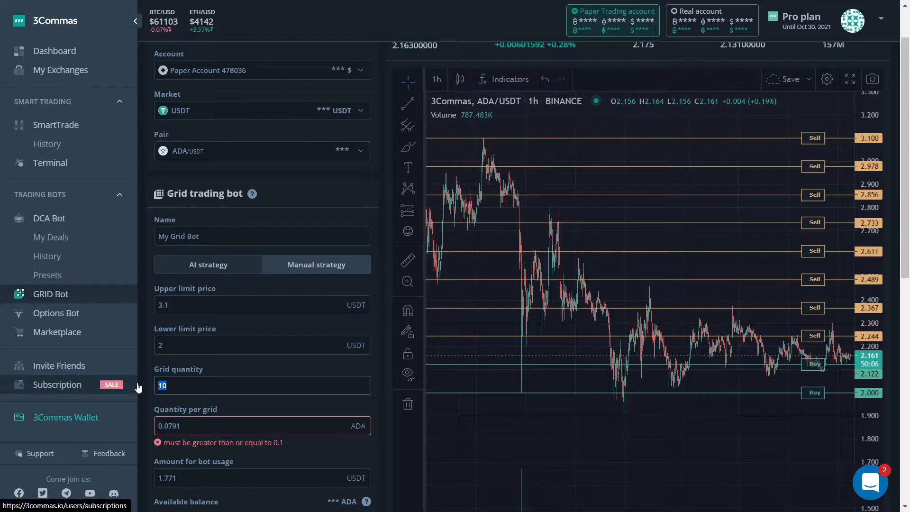
type("20")
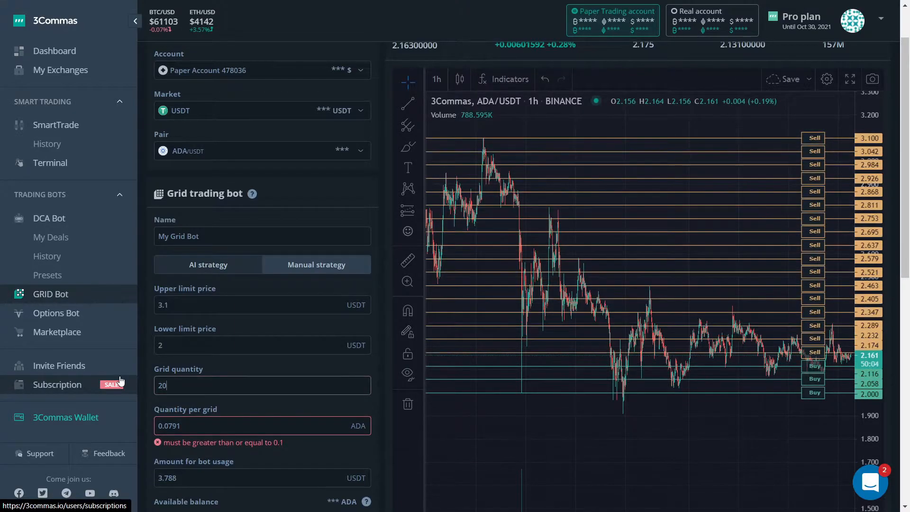
Set the quantity per grid to 10 ADA.
scroll(120, 381, "down", 1)
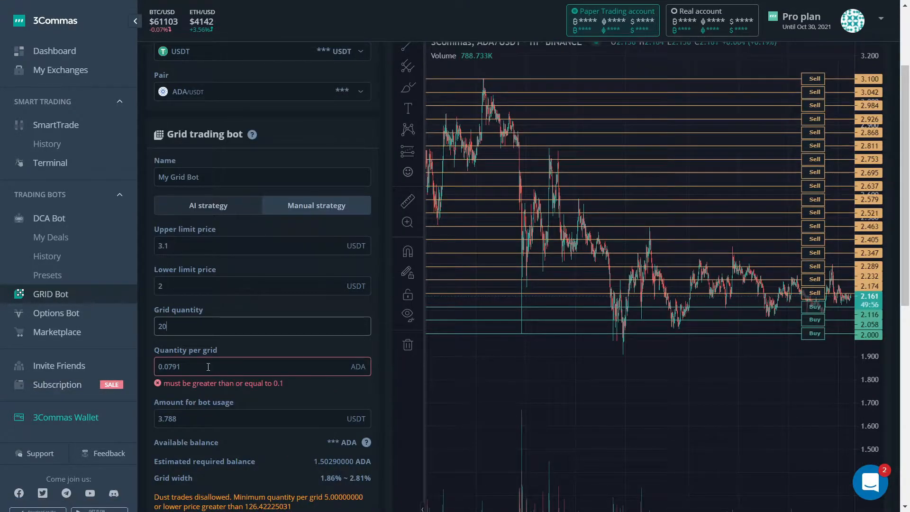
double_click(358, 365)
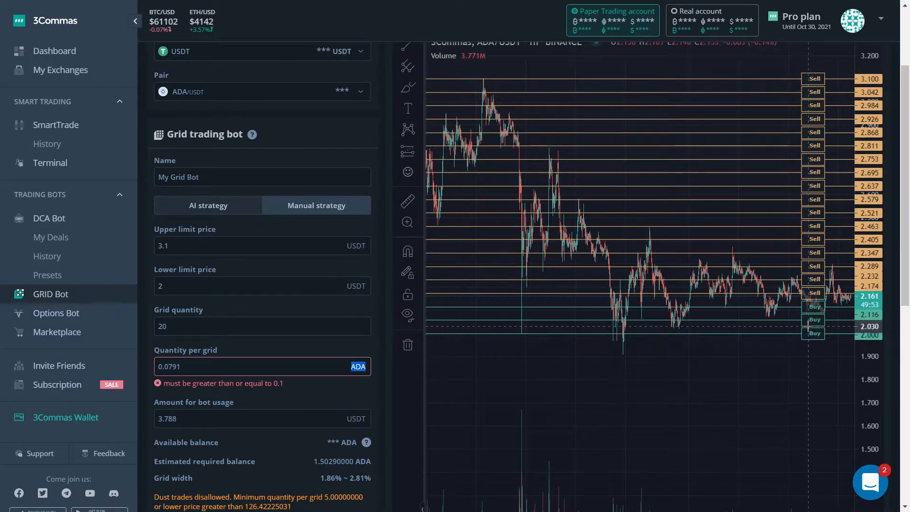
left_click_drag(182, 367, 159, 369)
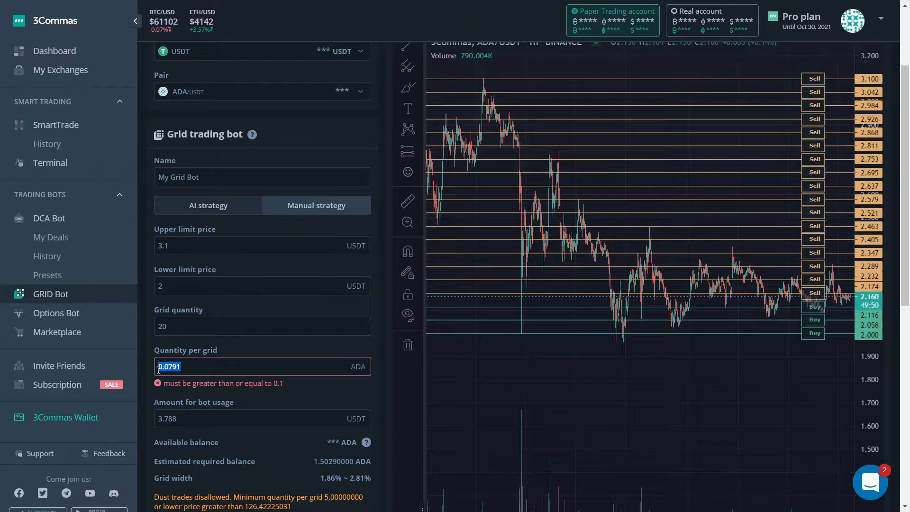
type("10")
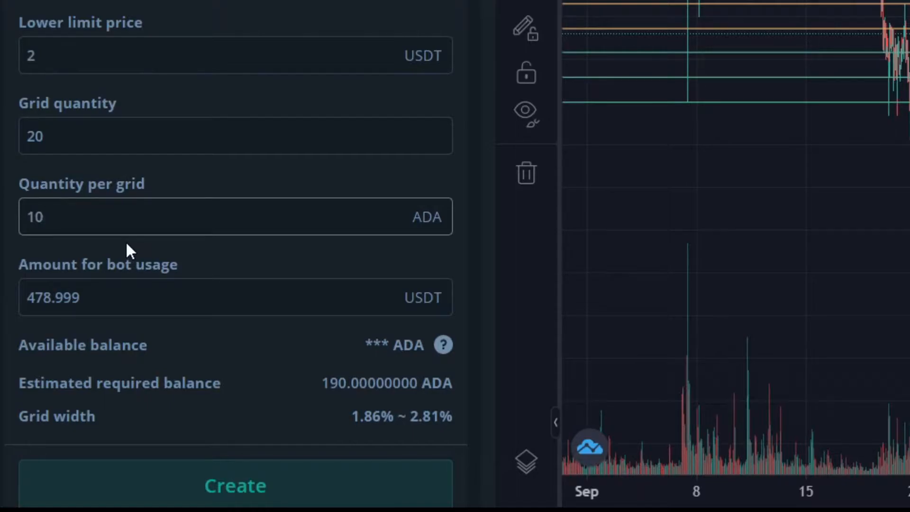
key("BackSpace")
type("2")
key("BackSpace")
type("0")
Try 5000 USDT as the amount for bot usage, and restore the quantity per grid to 10 ADA.
left_click_drag(151, 303, 23, 306)
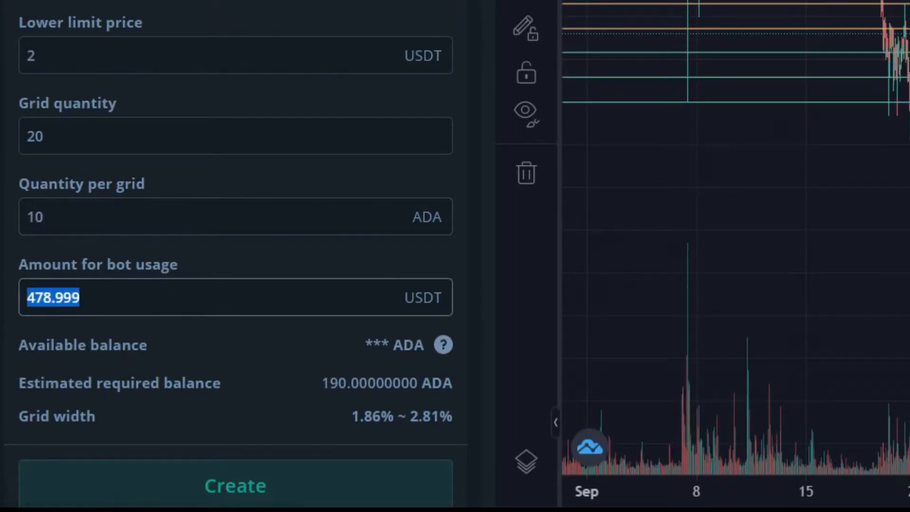
type("5000")
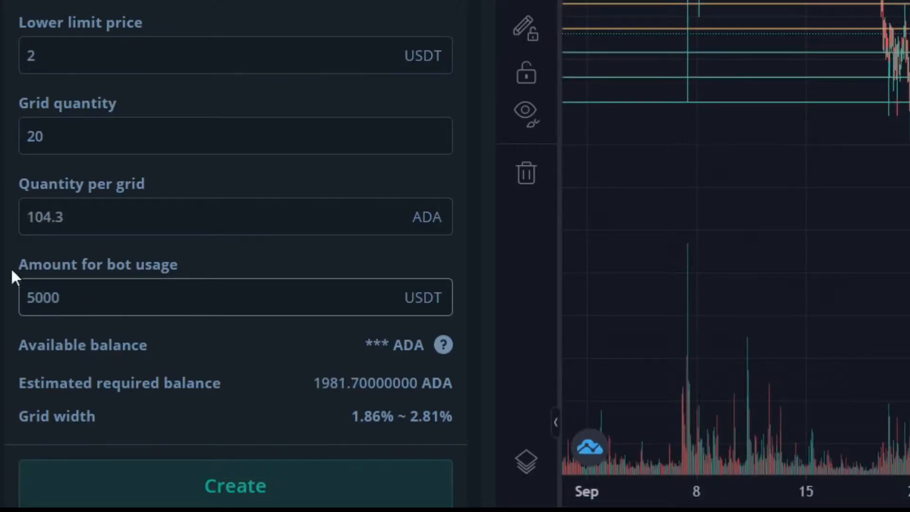
left_click_drag(66, 217, 21, 217)
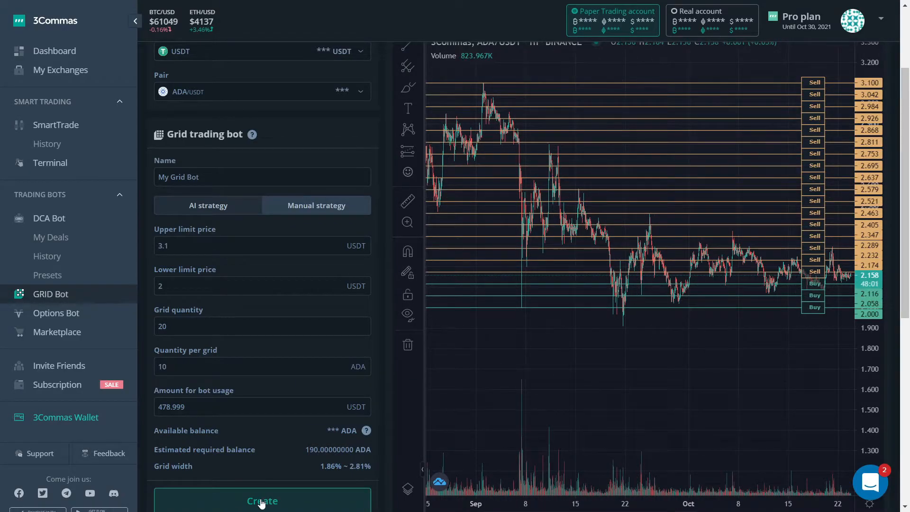
Create the grid bot, acknowledge the confirmation, and list all bots to review the new entry.
left_click(262, 501)
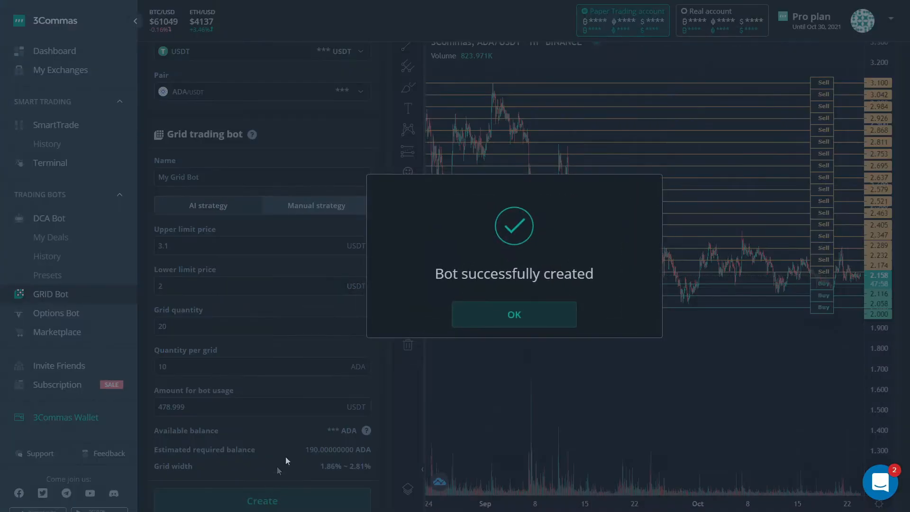
left_click(512, 315)
scroll(507, 283, "down", 9)
scroll(364, 256, "down", 1)
scroll(396, 314, "up", 7)
left_click_drag(223, 179, 156, 179)
scroll(319, 277, "down", 7)
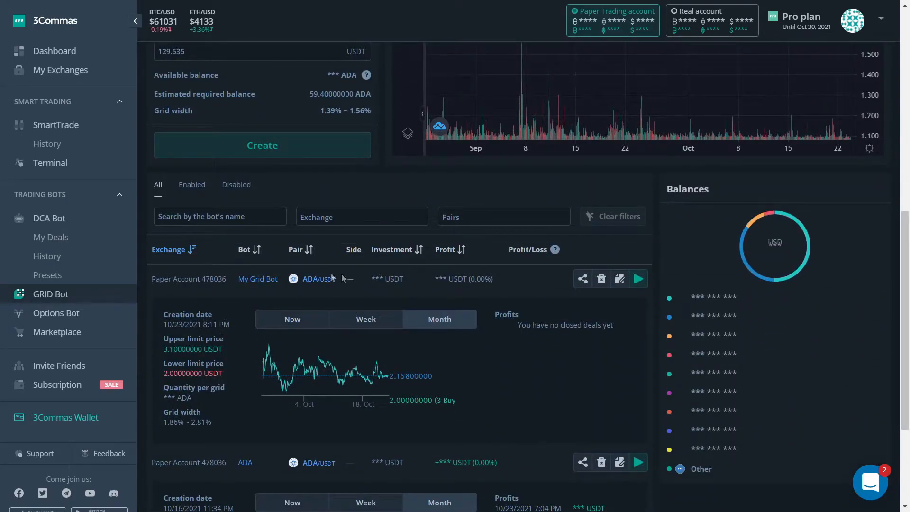
left_click_drag(153, 280, 460, 317)
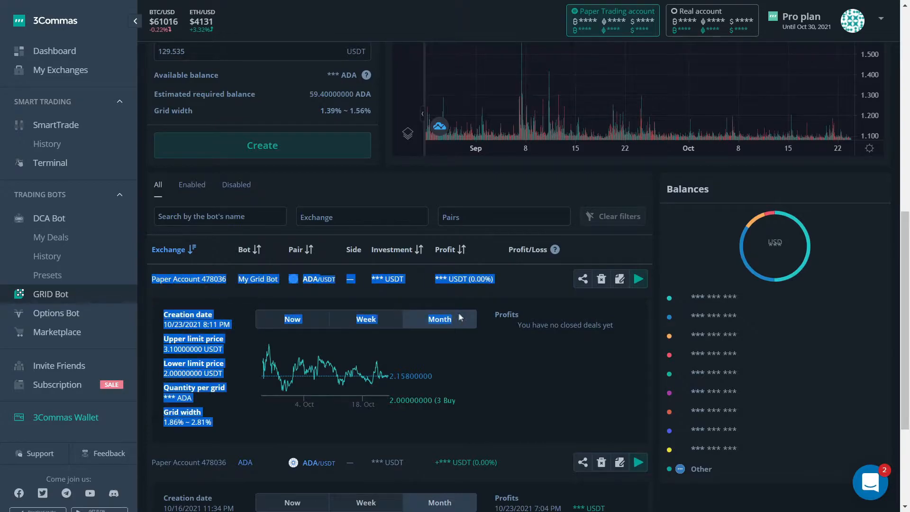
left_click(612, 338)
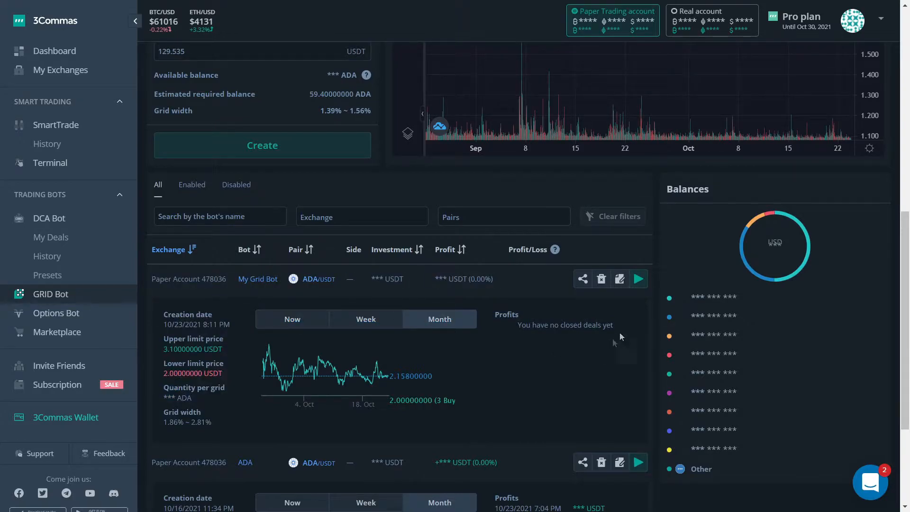
Enable My Grid Bot and acquire the ADA it requires with a market buy.
left_click(639, 281)
left_click(519, 314)
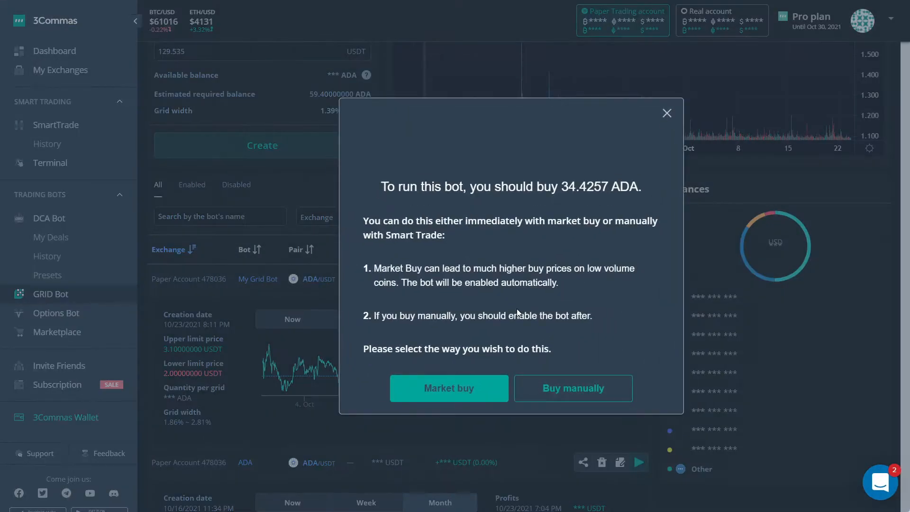
left_click(578, 240)
left_click(459, 391)
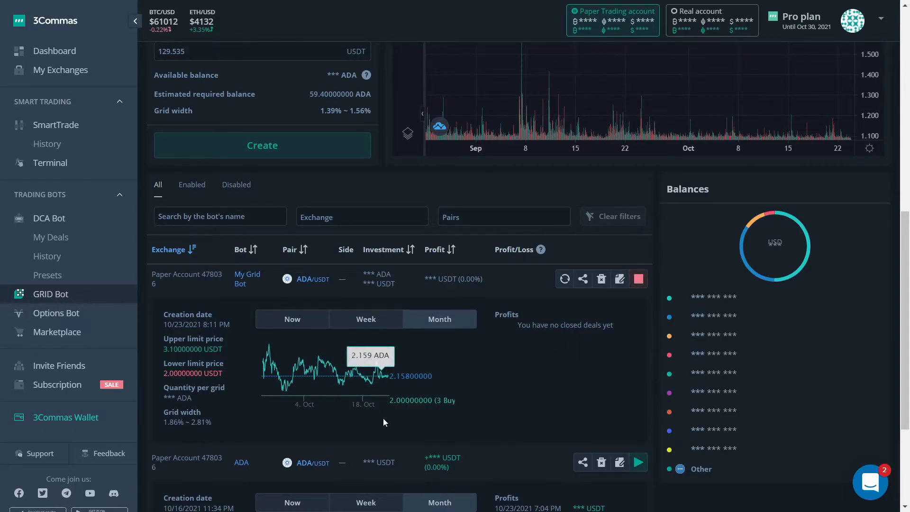
Compare the running My Grid Bot with the older ADA bot, examining price limits, quantity per grid, grid width and recorded profits.
scroll(397, 408, "down", 2)
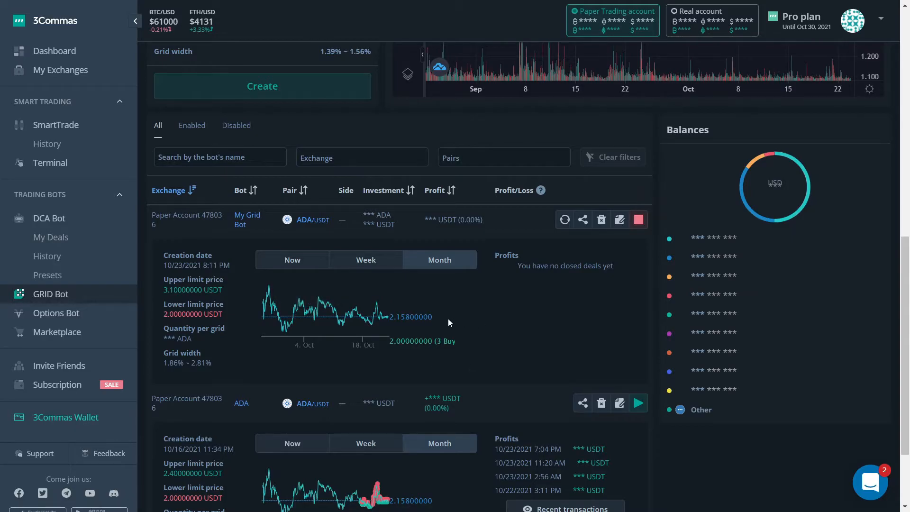
scroll(439, 334, "down", 3)
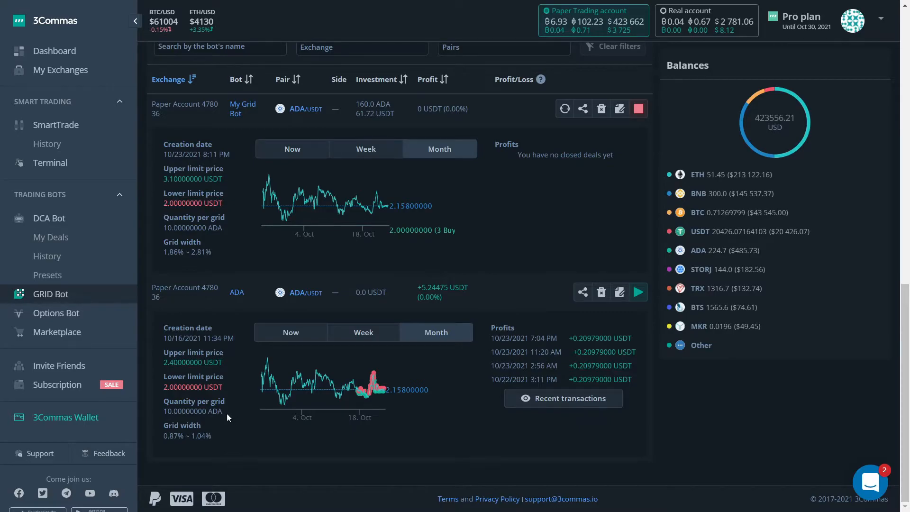
left_click_drag(163, 409, 170, 409)
left_click_drag(178, 435, 210, 445)
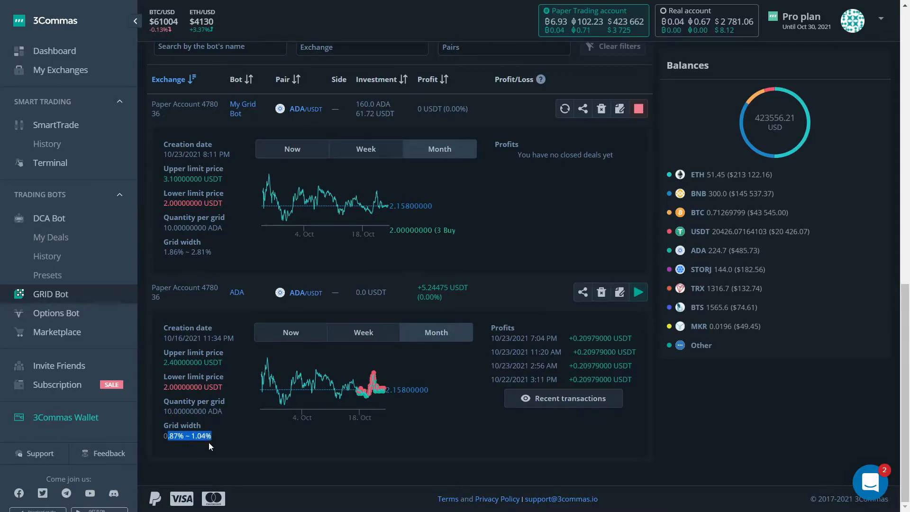
left_click(169, 436)
left_click_drag(571, 380, 591, 379)
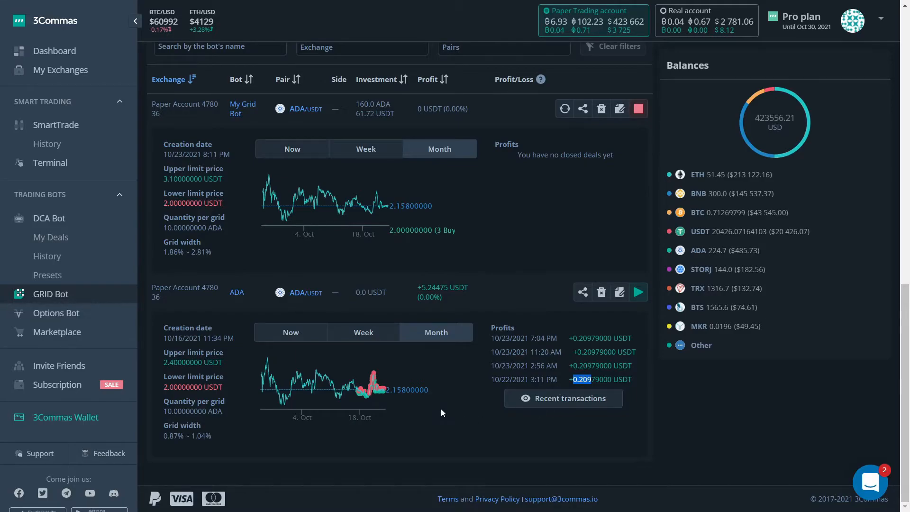
scroll(628, 270, "up", 2)
scroll(628, 269, "up", 2)
scroll(566, 304, "down", 1)
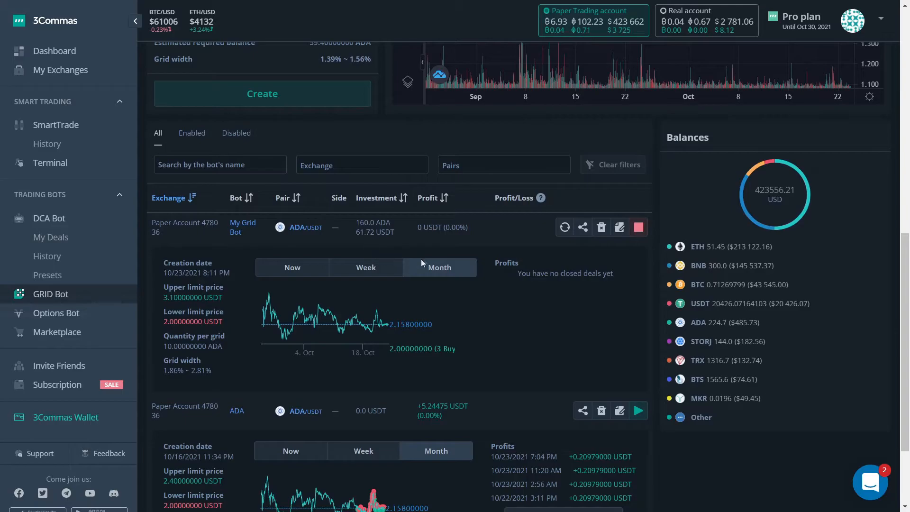
Open My Grid Bot's order details and examine its balancing orders and grid lines orders.
left_click(241, 229)
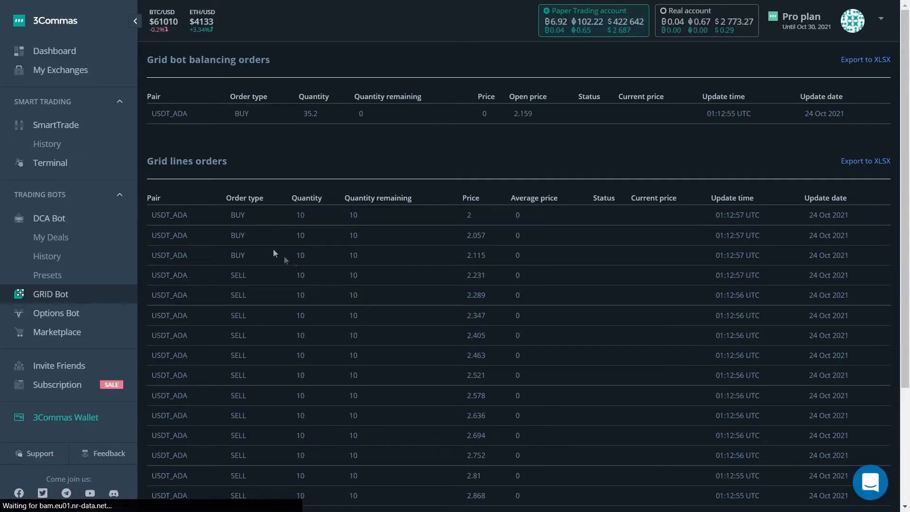
scroll(362, 292, "down", 3)
scroll(365, 293, "up", 3)
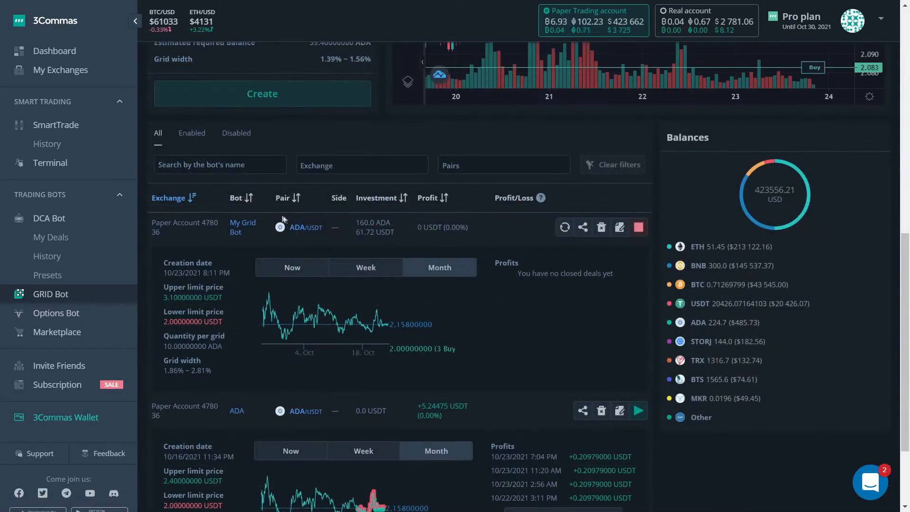
Open My Grid Bot's ADA/USDT chart, examine its waiting, buy and sell grid lines against recent candles, and close the chart.
left_click(293, 228)
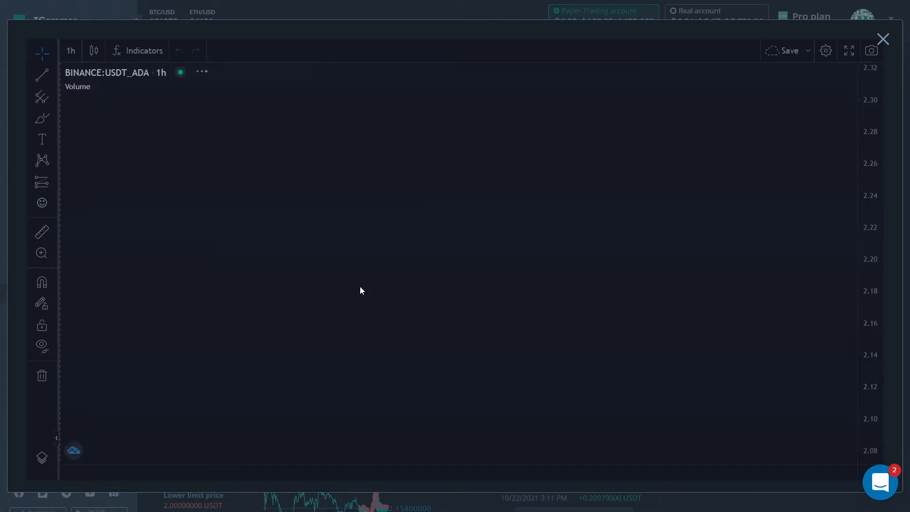
scroll(762, 343, "up", 5)
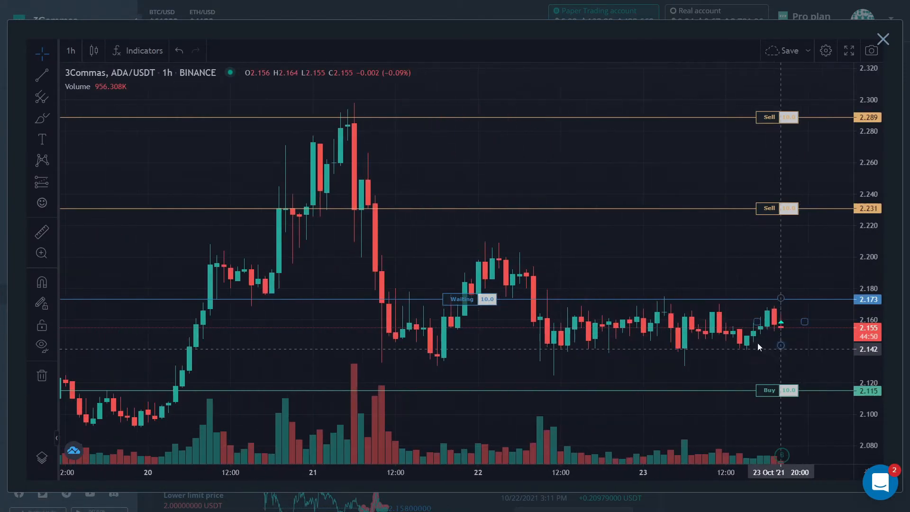
scroll(711, 342, "up", 4)
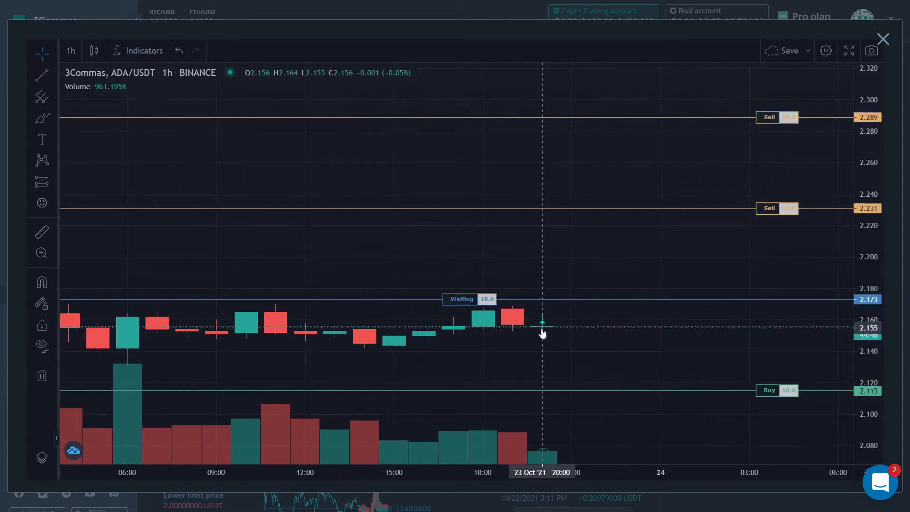
left_click(881, 40)
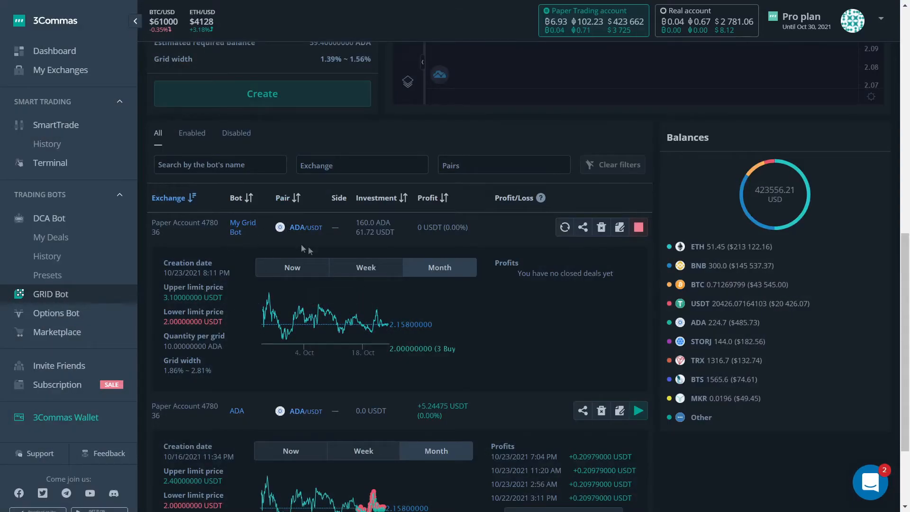
Examine My Grid Bot's investment and profit figures alongside the older ADA bot's recorded profits.
left_click_drag(358, 223, 394, 233)
left_click(391, 248)
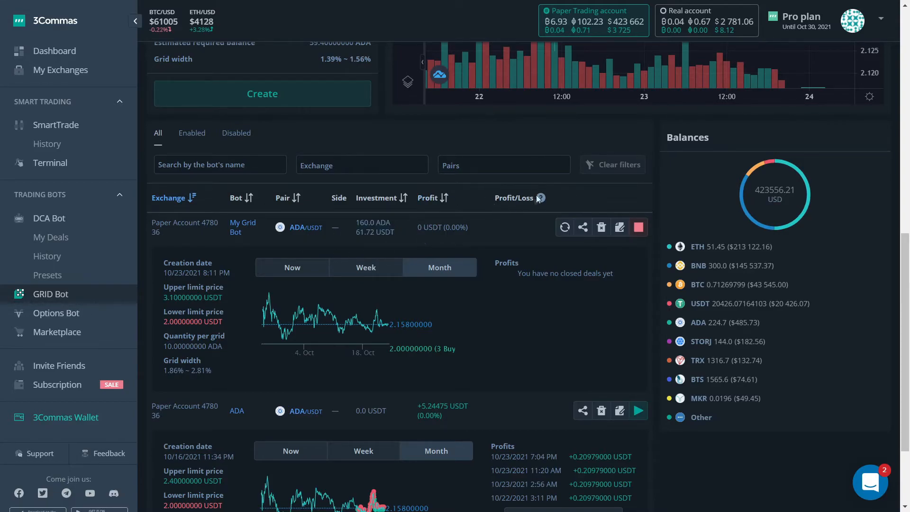
scroll(482, 270, "down", 1)
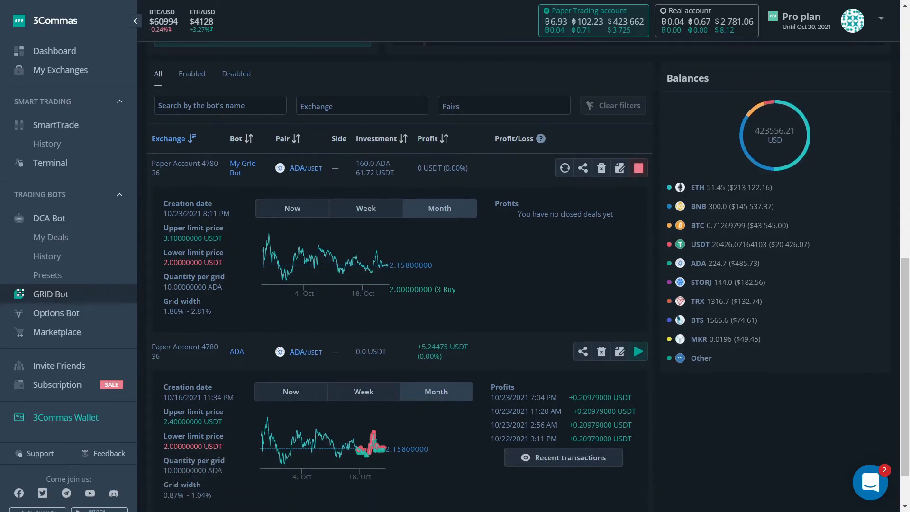
scroll(530, 423, "up", 2)
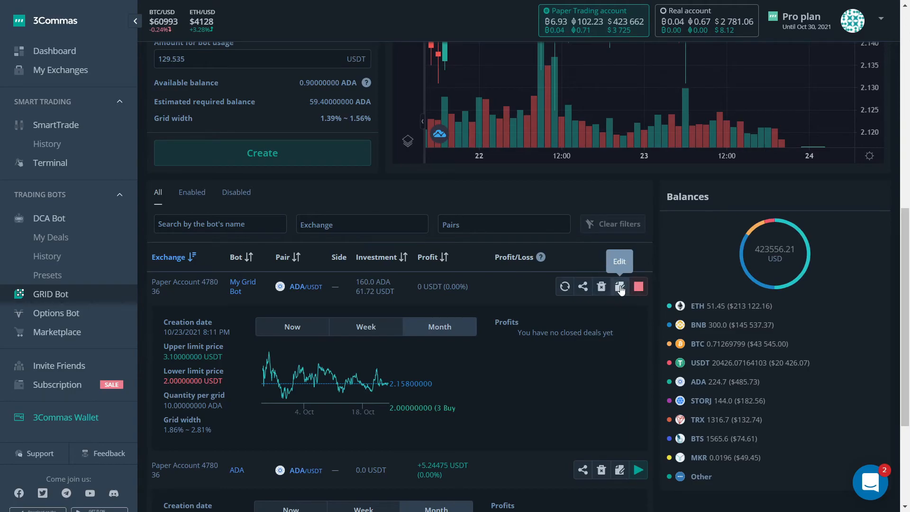
Examine the edit and stop options for My Grid Bot, the grid trading settings and the account's coin balances.
left_click(620, 287)
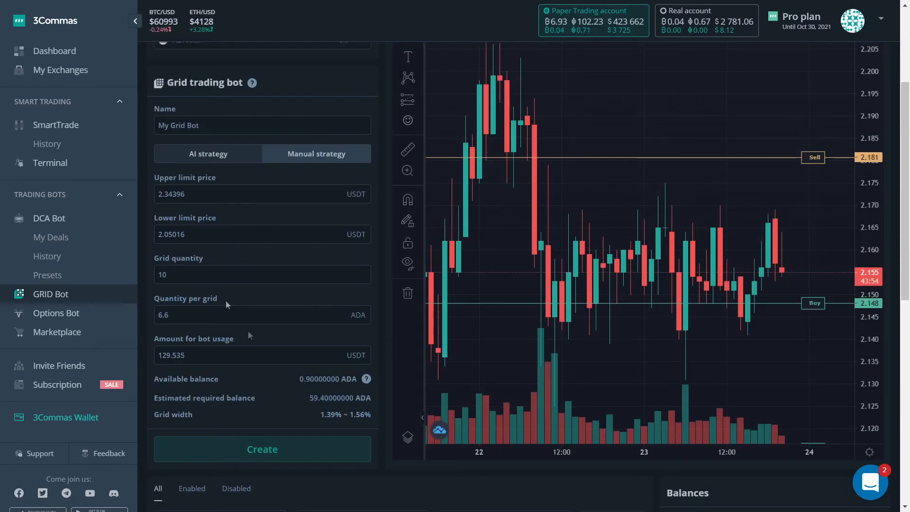
scroll(540, 336, "down", 5)
scroll(614, 467, "down", 5)
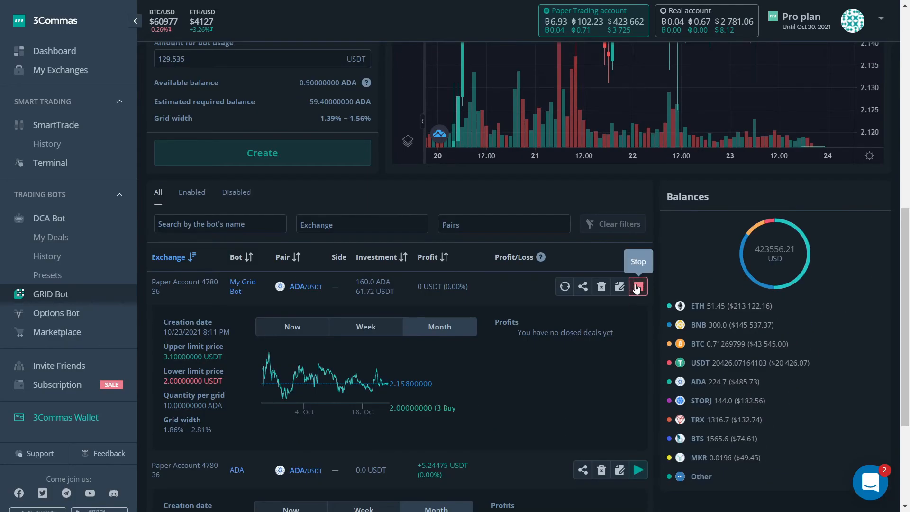
scroll(691, 313, "down", 2)
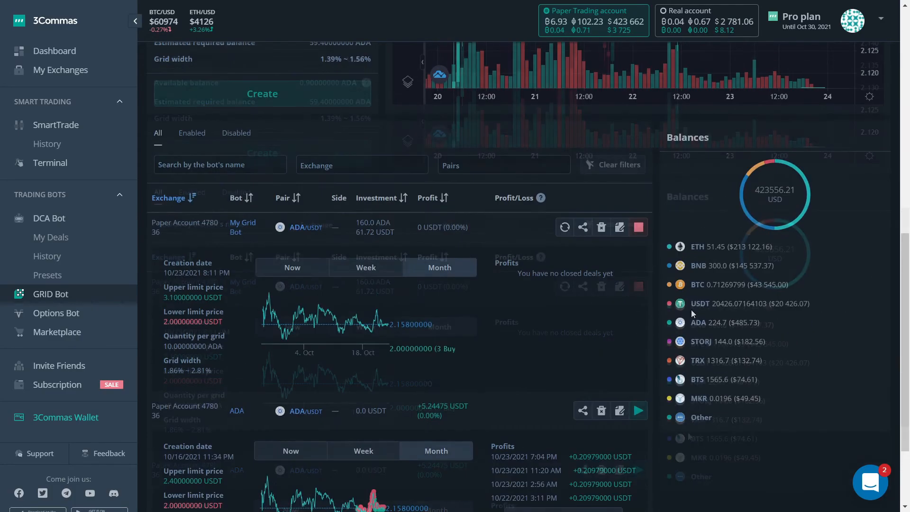
left_click_drag(665, 137, 789, 411)
left_click(797, 401)
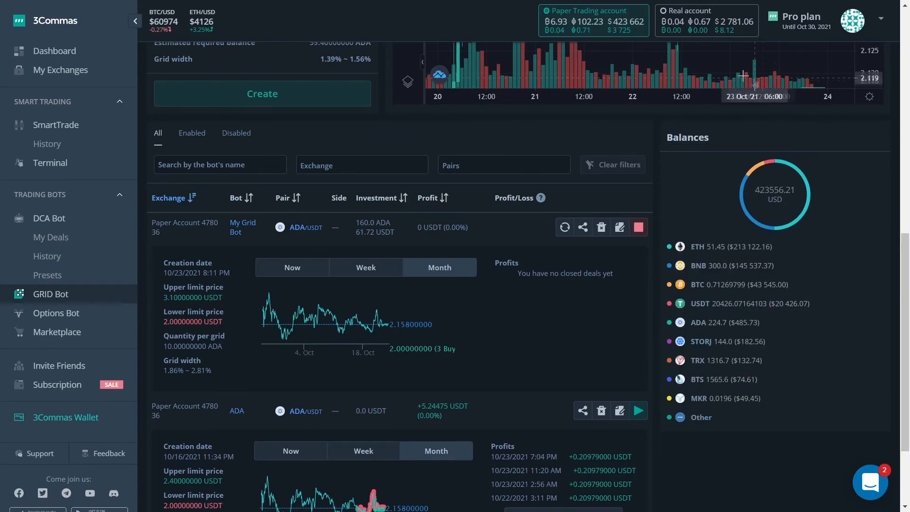
Review the pair selection, manual strategy settings and ADA/USDT price chart used for configuring a grid bot.
scroll(780, 44, "up", 11)
scroll(505, 201, "down", 2)
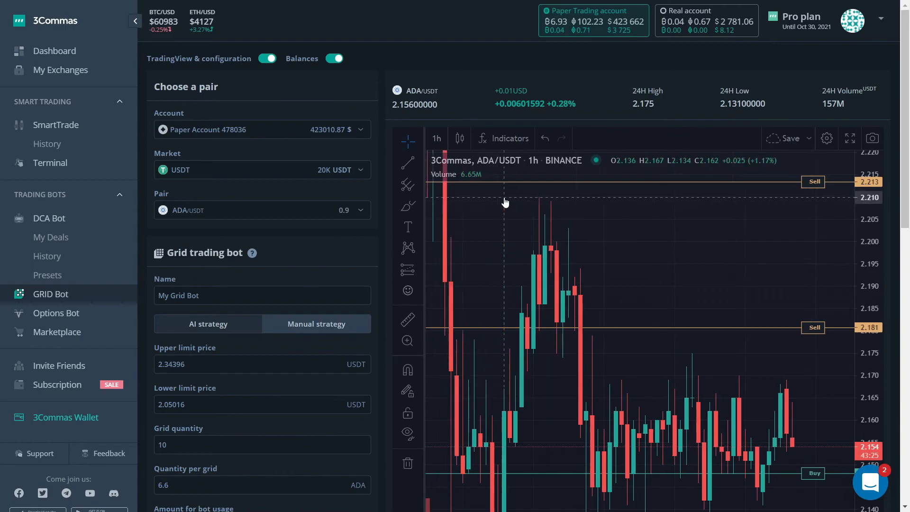
scroll(383, 208, "down", 5)
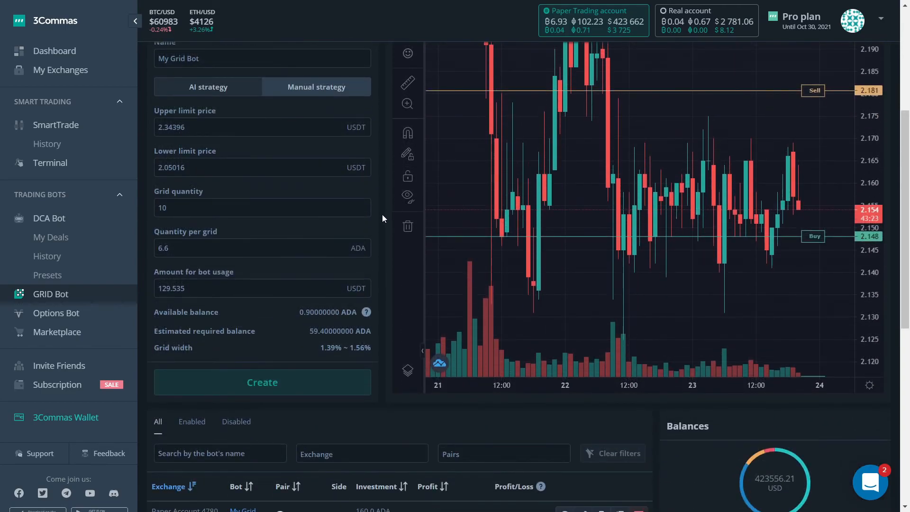
scroll(382, 215, "up", 5)
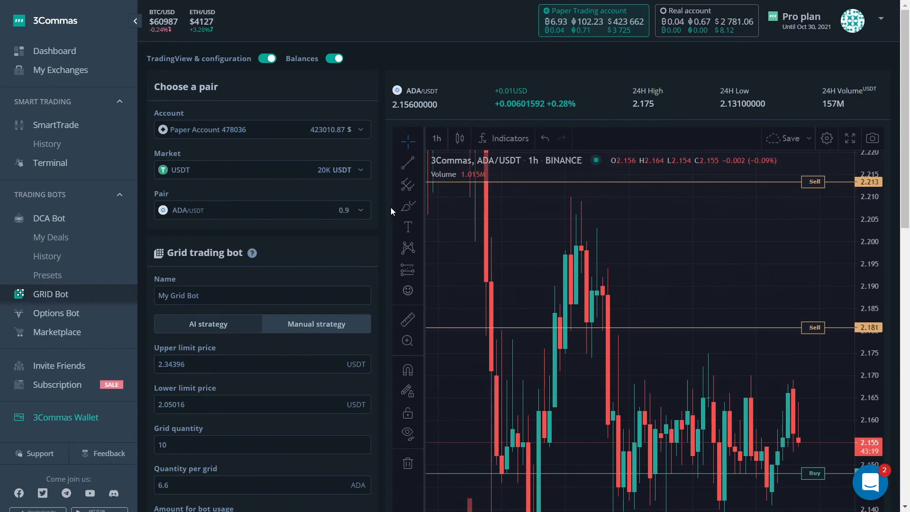
scroll(390, 211, "down", 4)
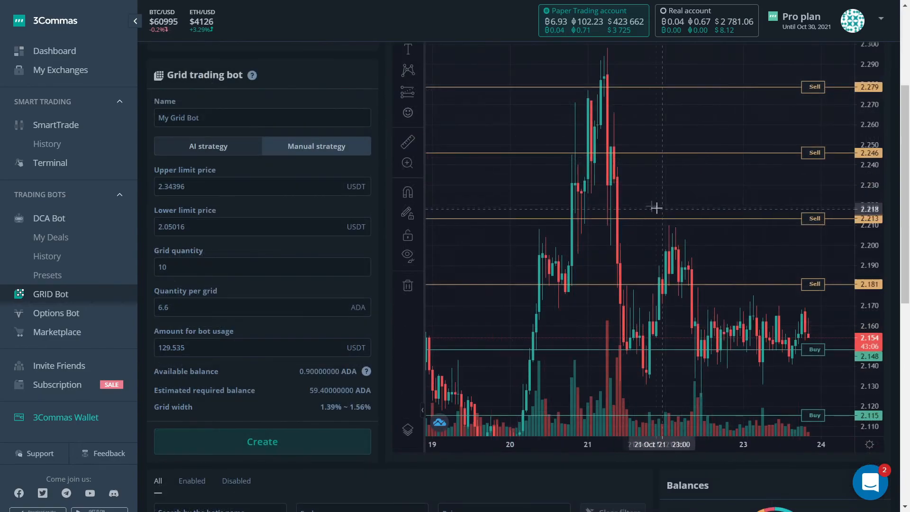